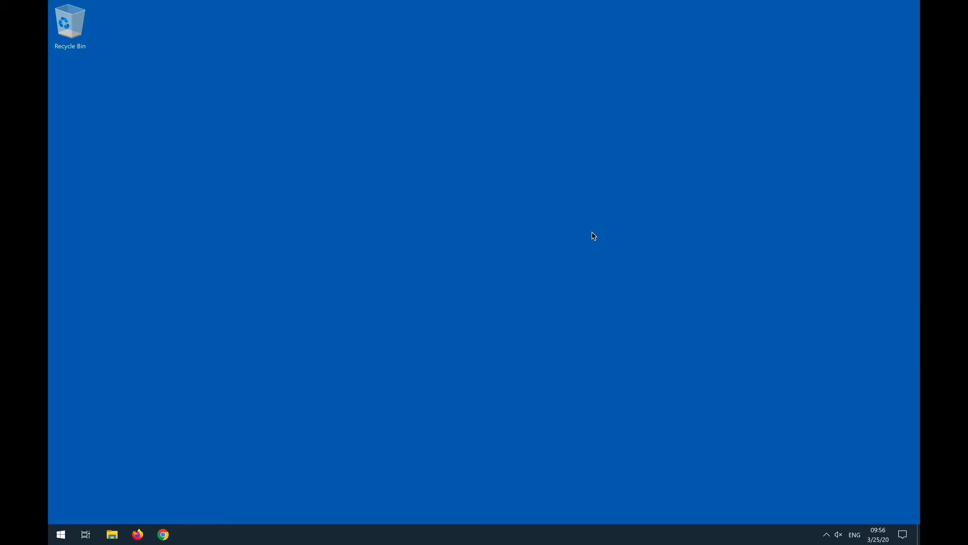
Open a Chrome browser window and go to git-scm.com
click(164, 539)
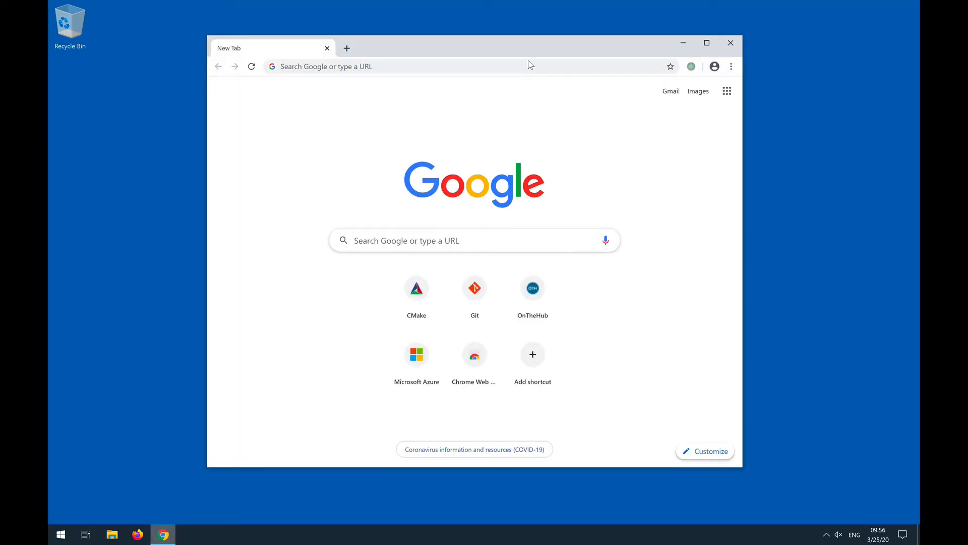
click(527, 65)
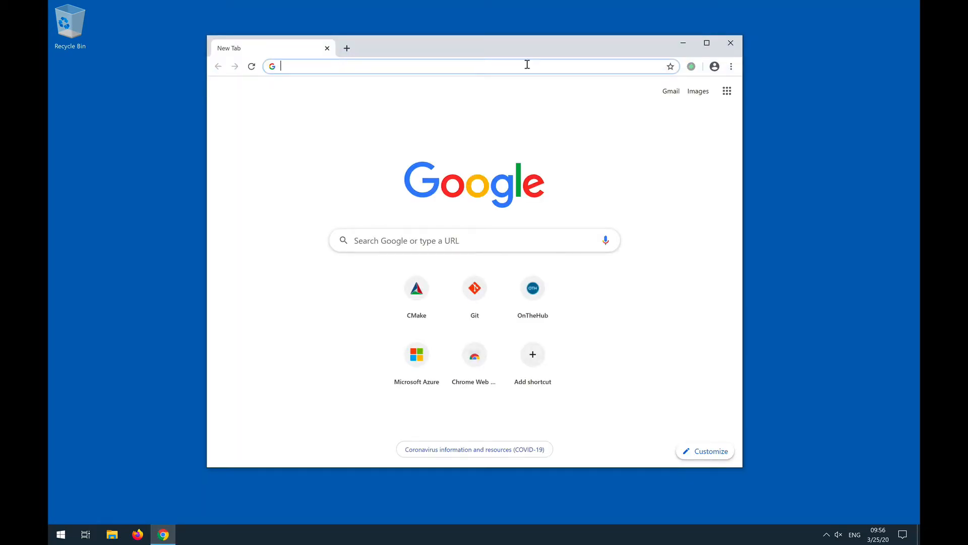
text(git)
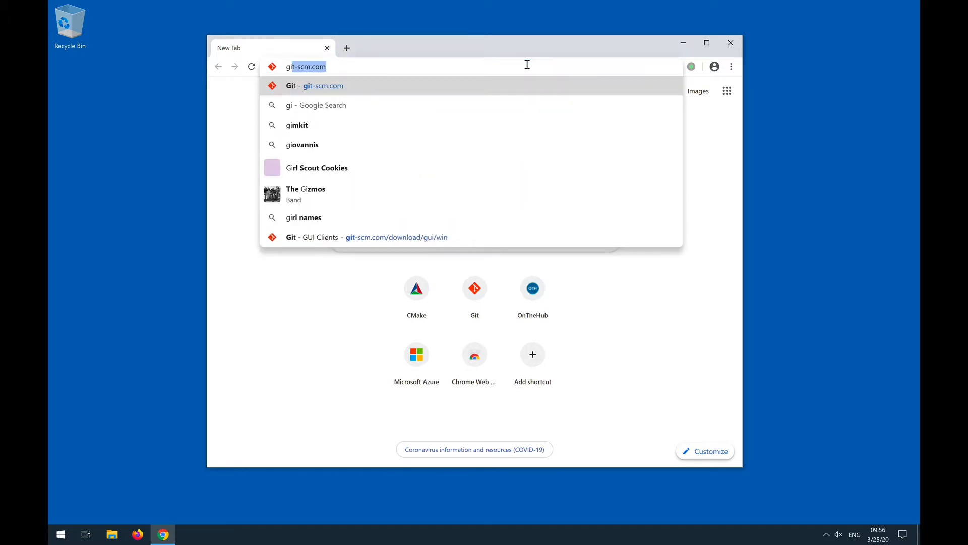
text(-scm.co)
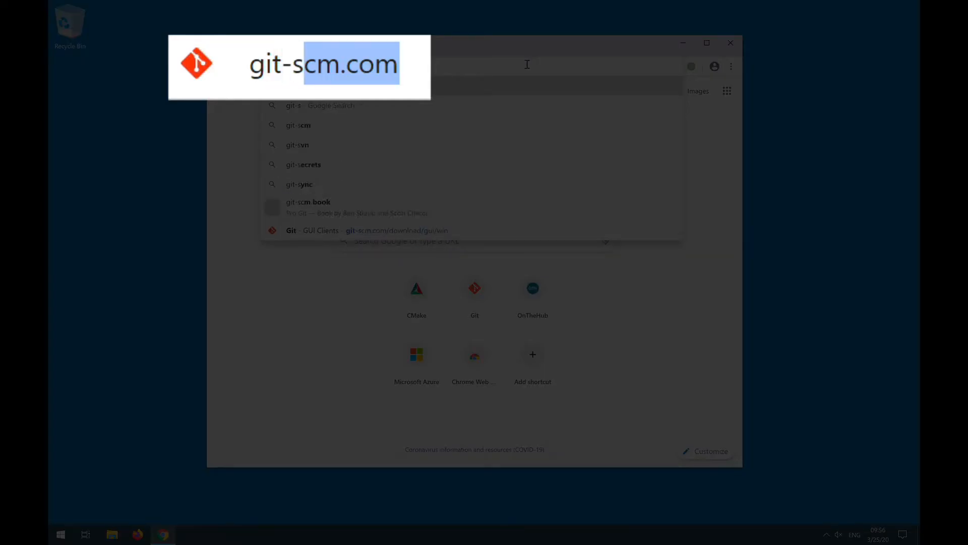
text(m)
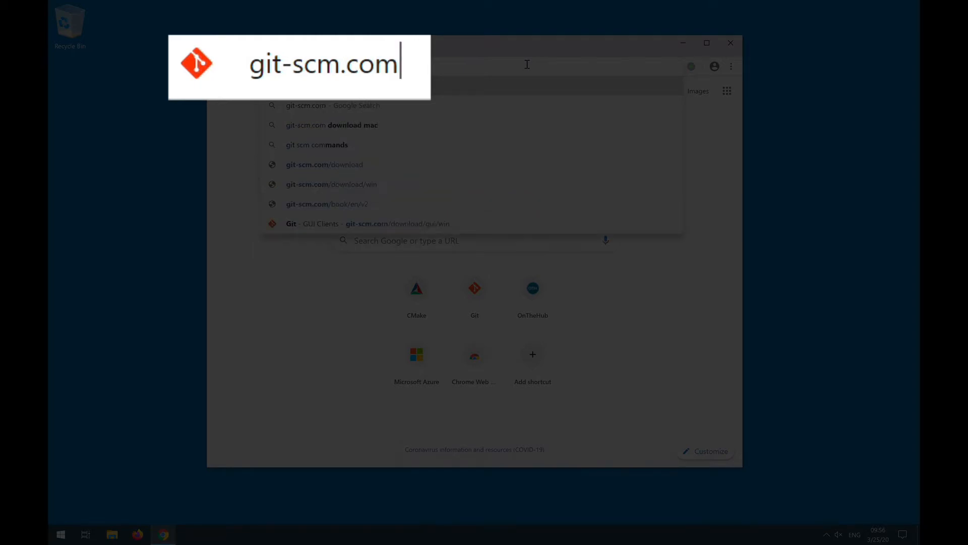
key(Return)
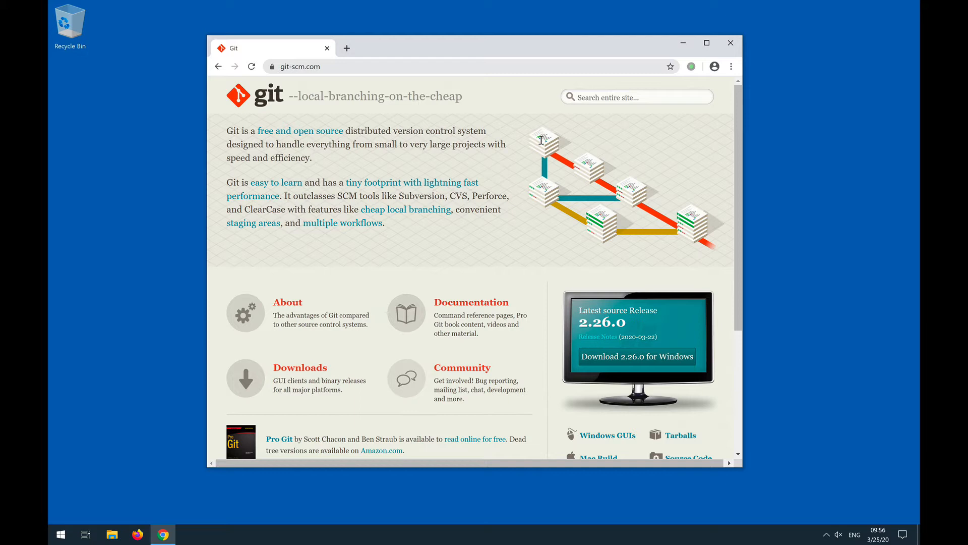
Download Git 2.26.0 for Windows, run the downloaded installer and allow it to make changes to the device
scroll(536, 194, down, 1)
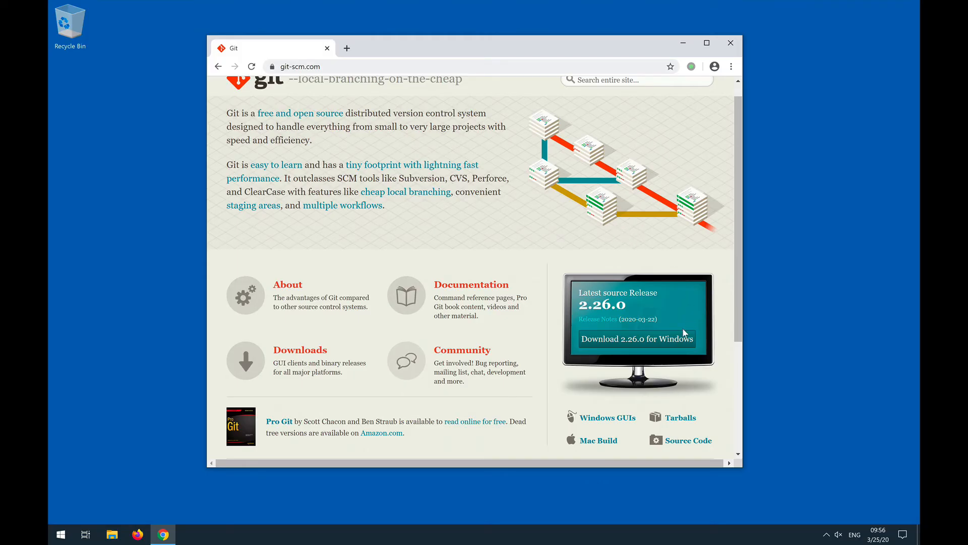
click(643, 343)
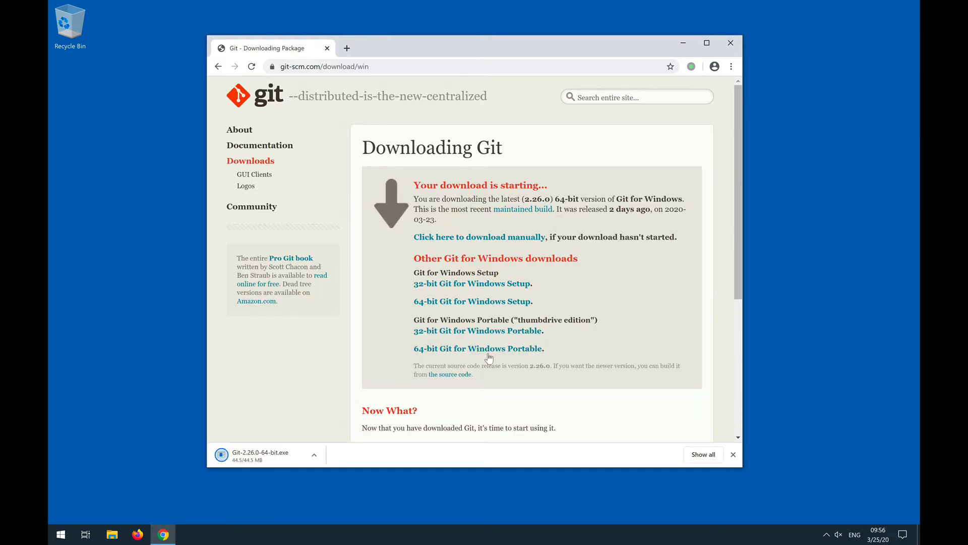
click(276, 456)
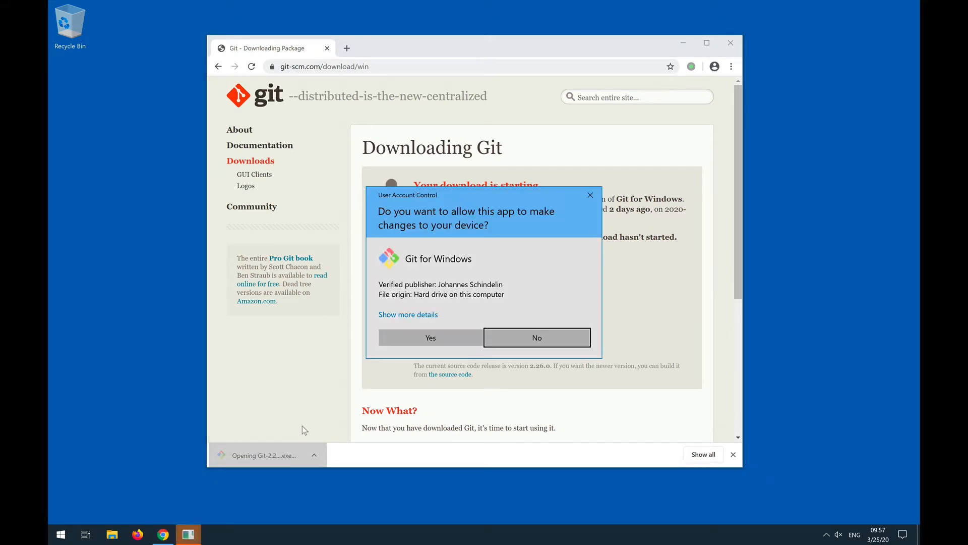
click(417, 337)
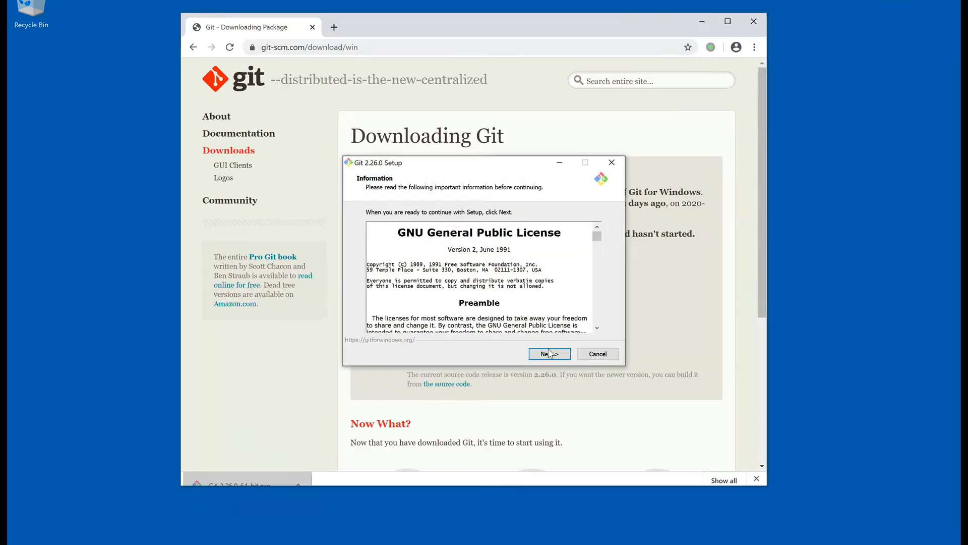
Accept the licence, destination folder C:\Program Files\Git, default components and Start Menu folder Git in the setup wizard
click(545, 346)
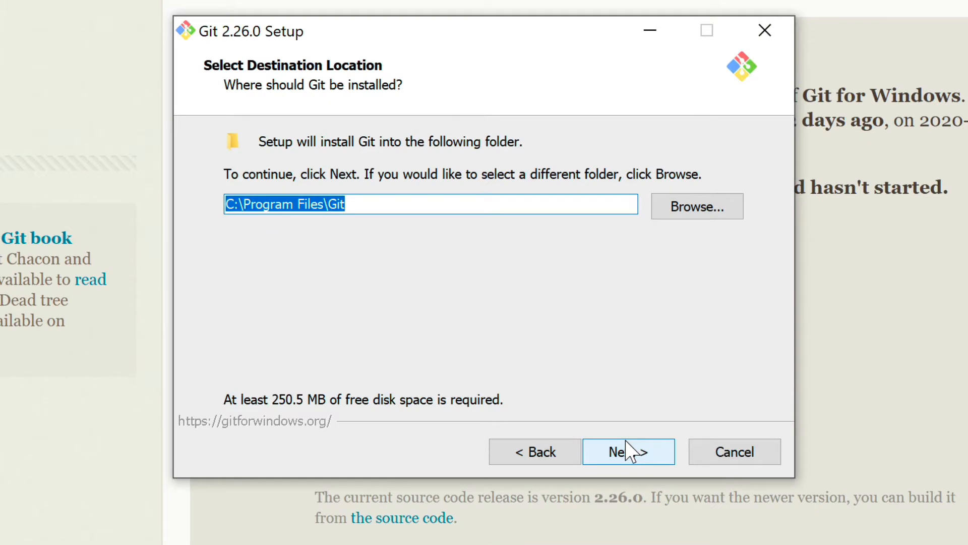
click(628, 451)
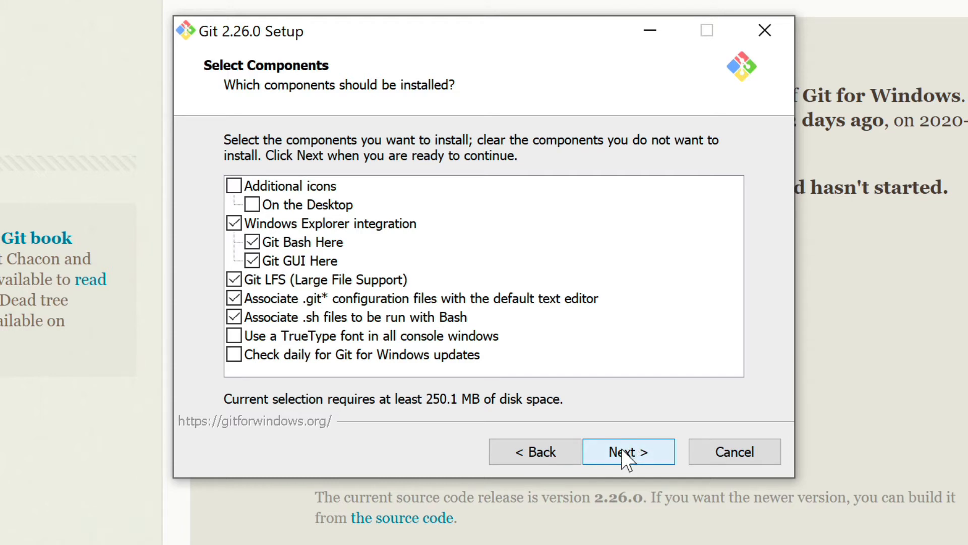
click(623, 450)
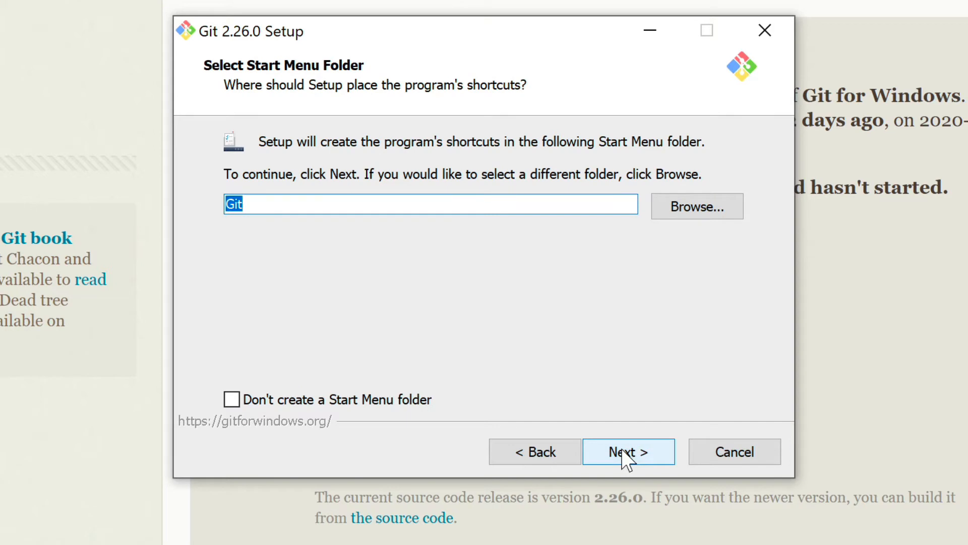
click(623, 450)
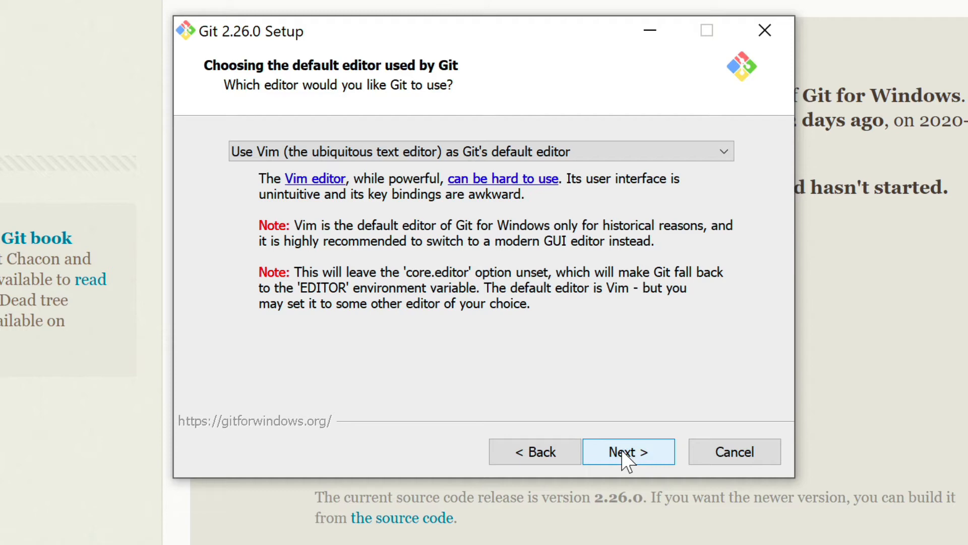
Keep Vim and the recommended "Git from the command line and also from 3rd-party software" option, and choose (Tortoise)Plink at C:\Program Files\PuTTY\plink.exe for SSH
click(627, 459)
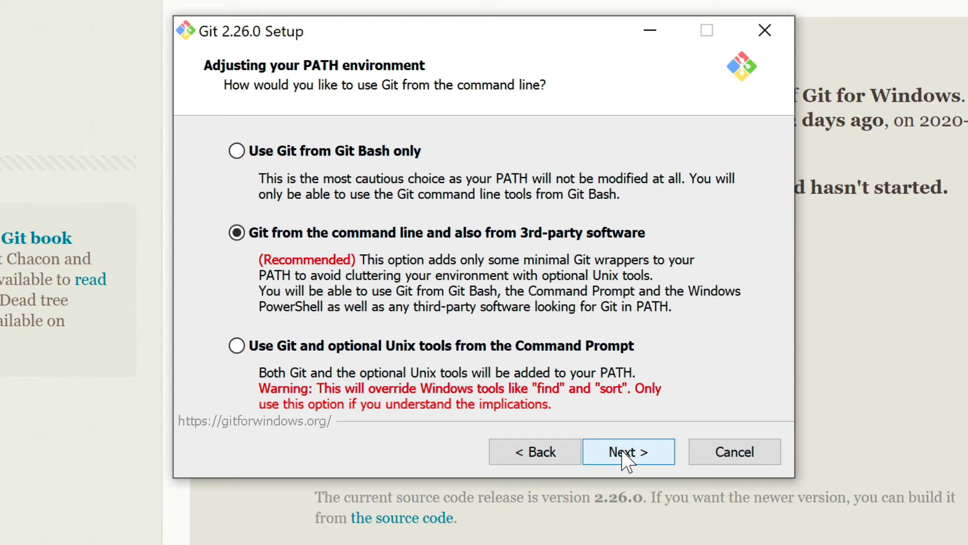
click(627, 458)
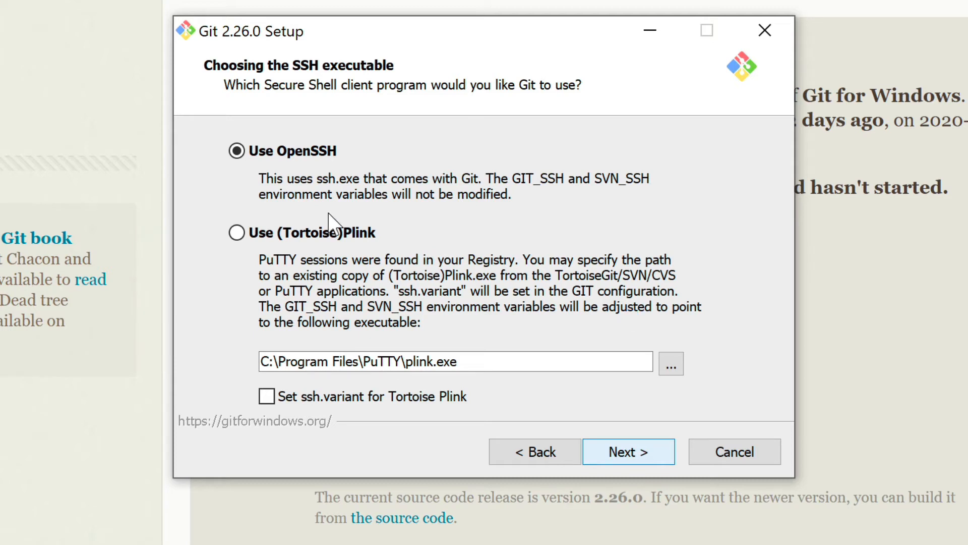
click(237, 237)
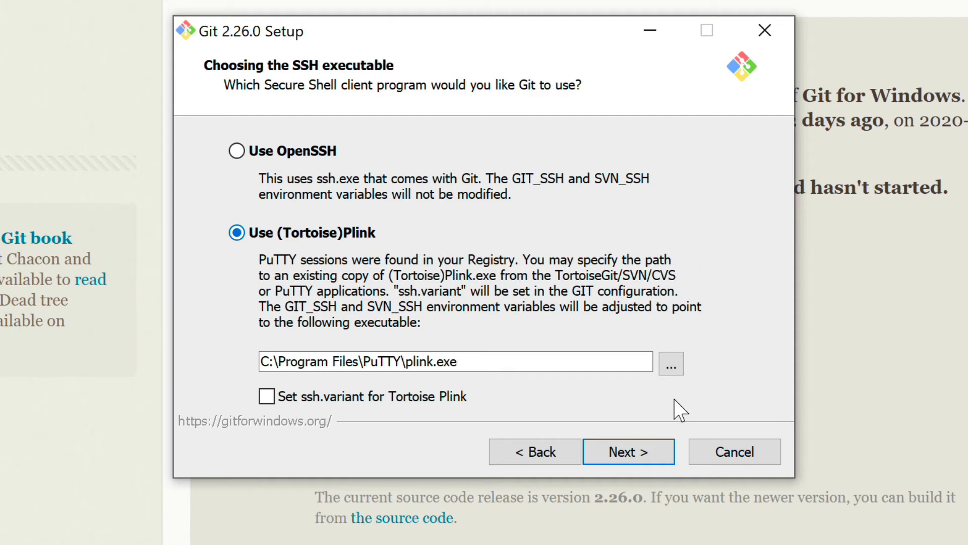
click(628, 454)
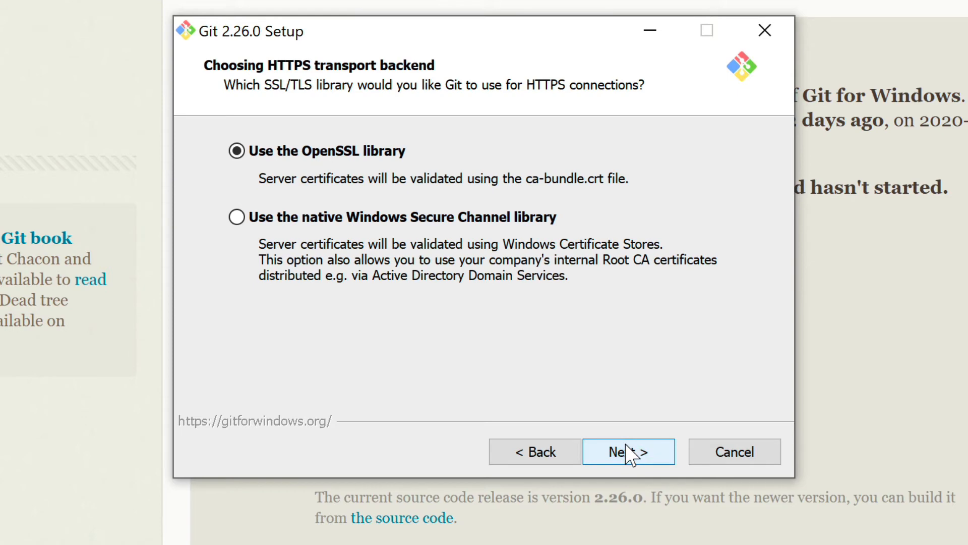
Keep the OpenSSL library and Windows-style checkout with Unix-style commit line endings, and choose Windows' default console window for Git Bash
click(629, 455)
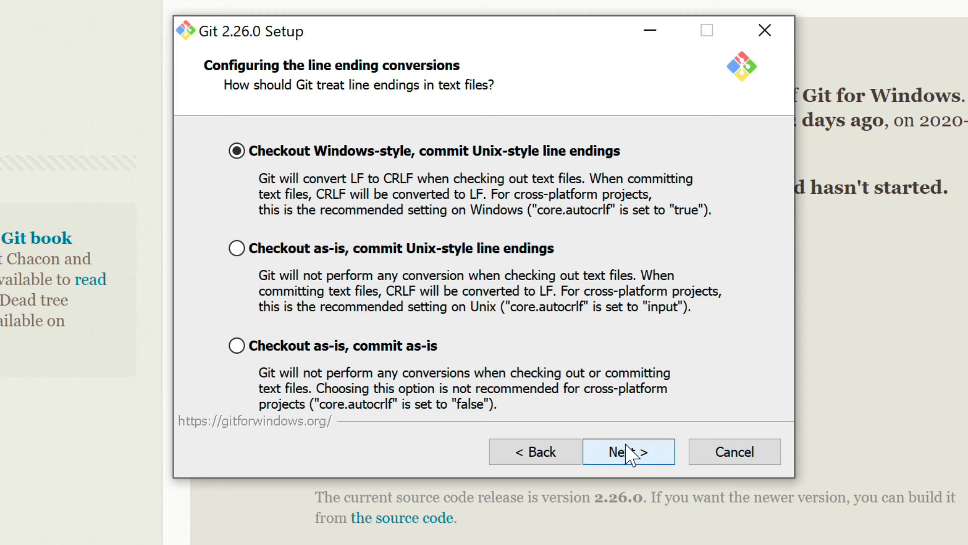
click(629, 454)
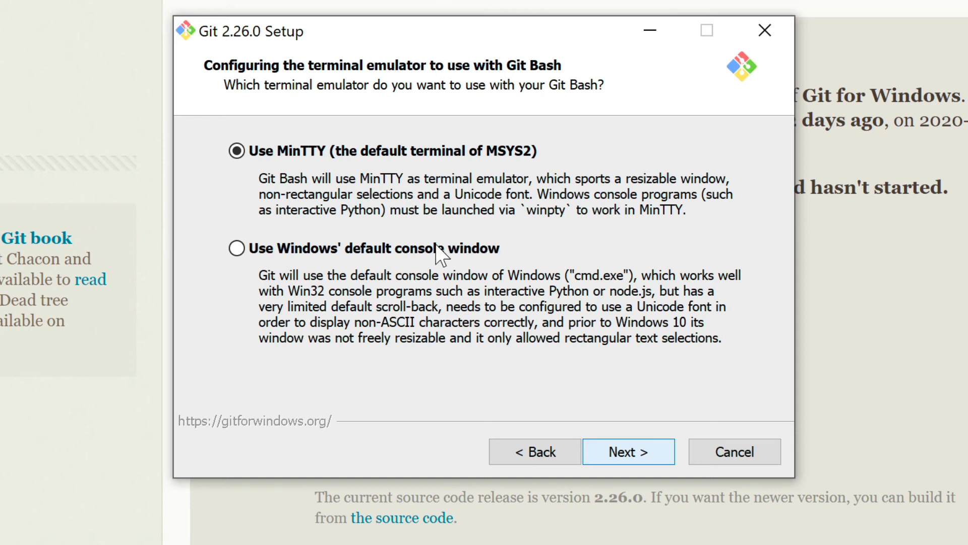
click(318, 249)
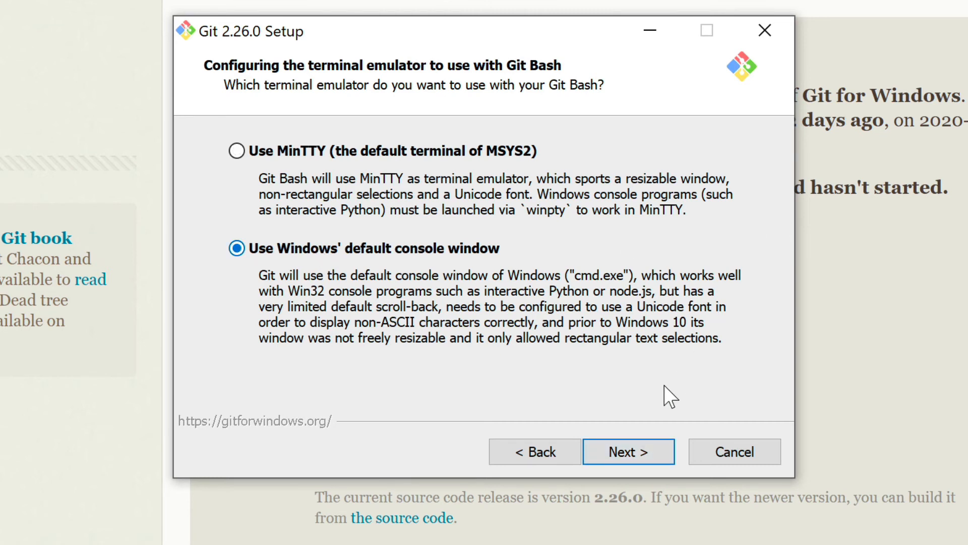
click(628, 454)
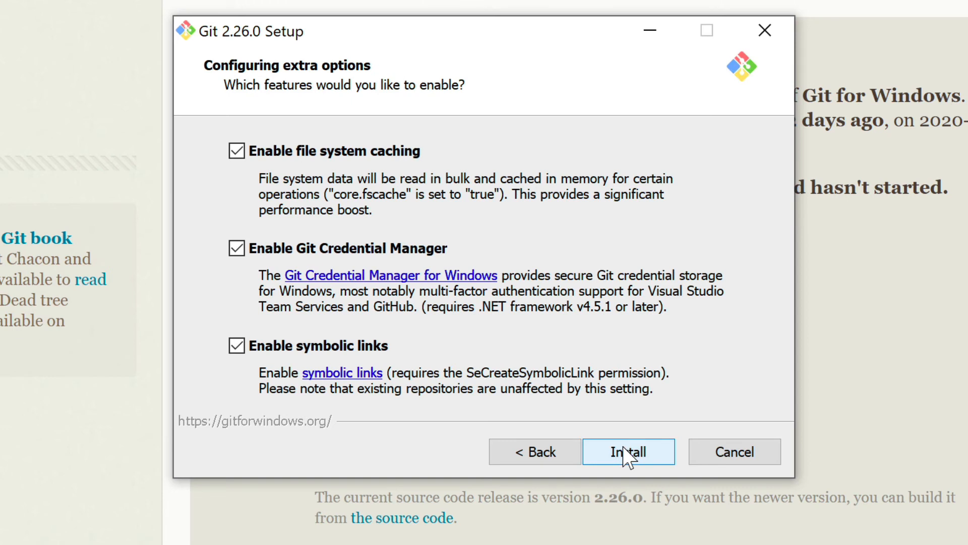
Install Git with file system caching, Git Credential Manager and symbolic links enabled, and finish setup without viewing the release notes
click(628, 454)
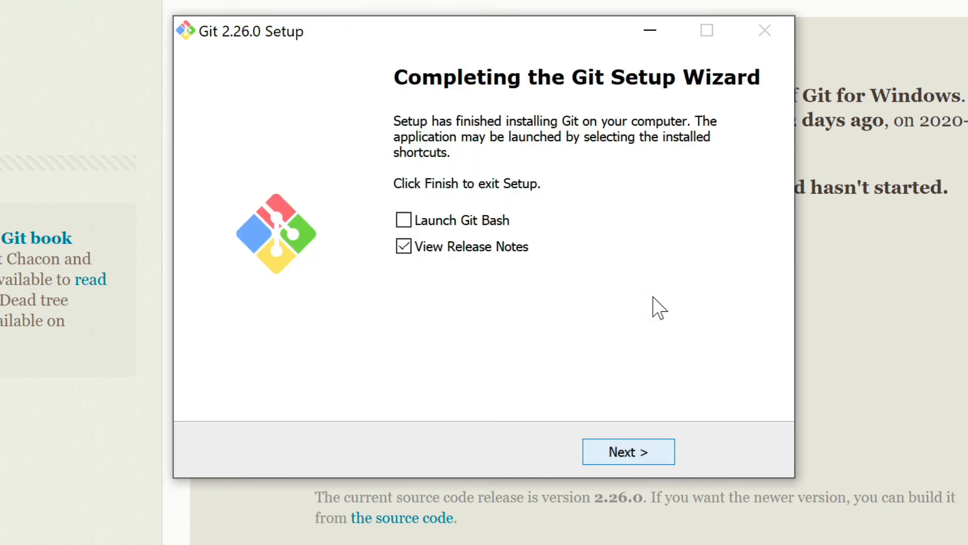
click(515, 241)
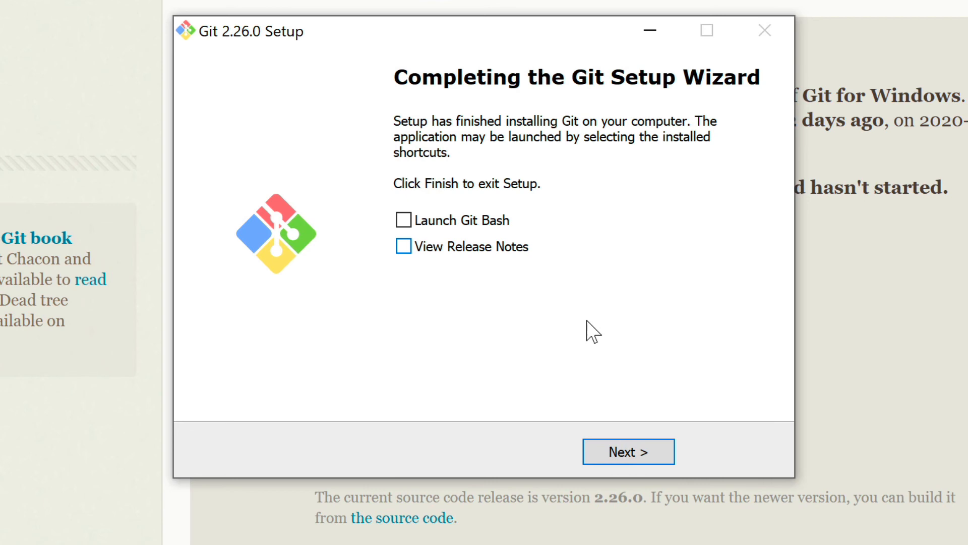
click(631, 449)
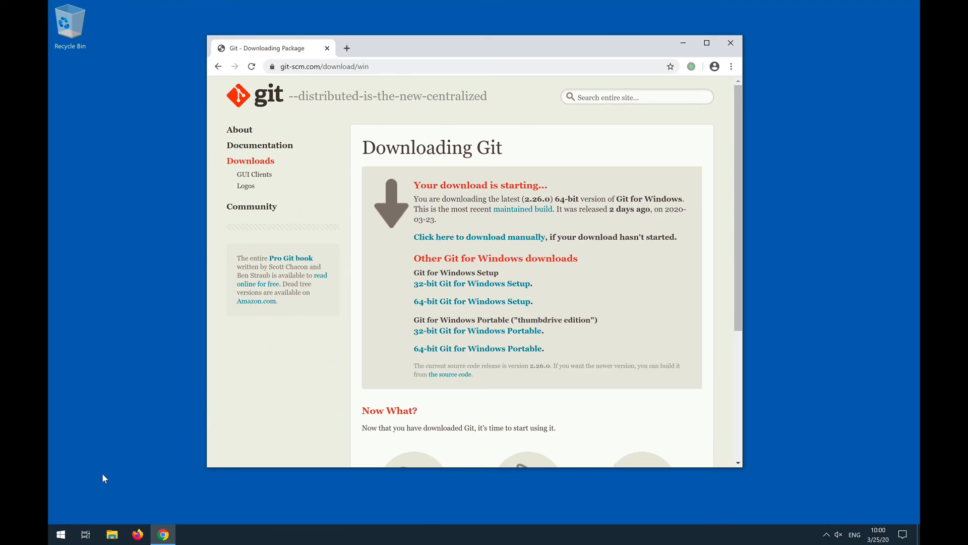
Check the installed Git shortcuts by expanding the Git folder in the Windows list of applications
click(64, 530)
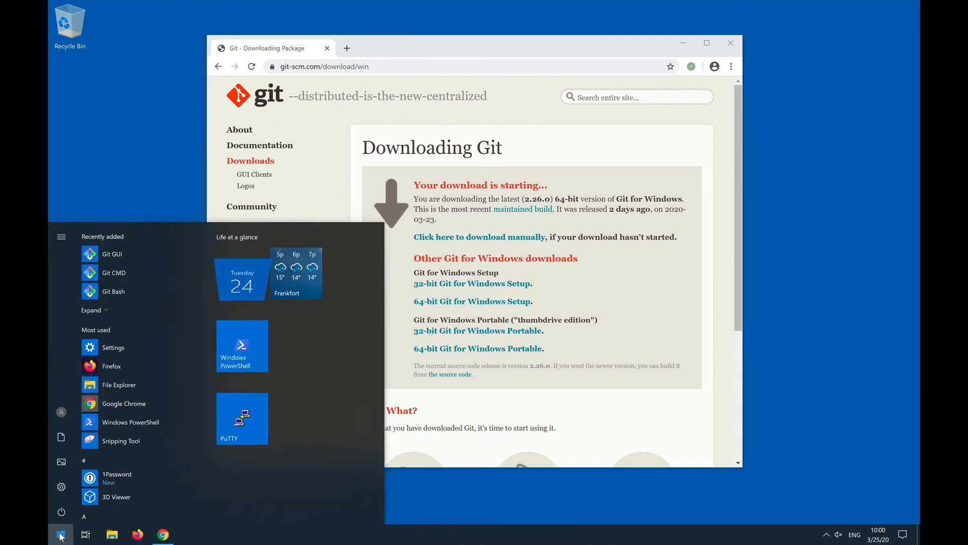
scroll(125, 453, down, 3)
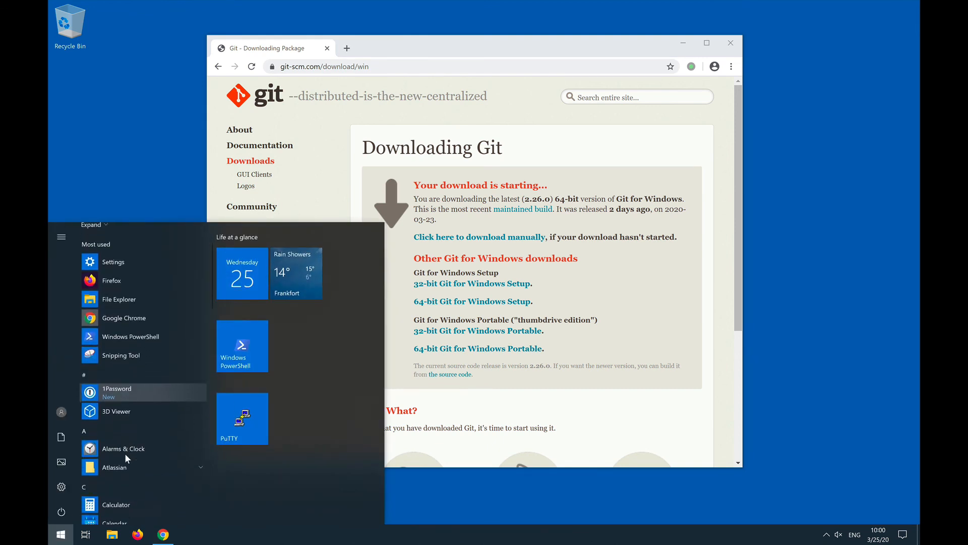
scroll(125, 452, down, 10)
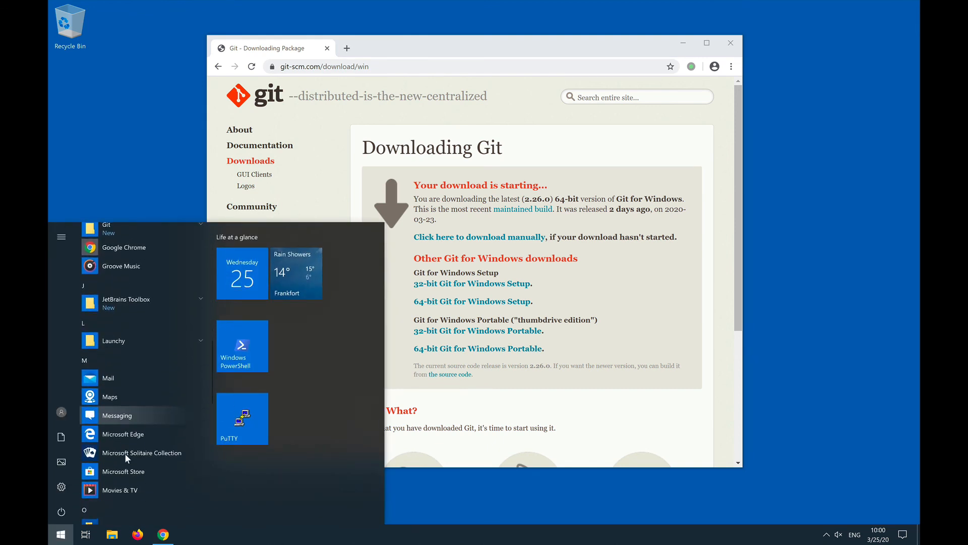
click(119, 278)
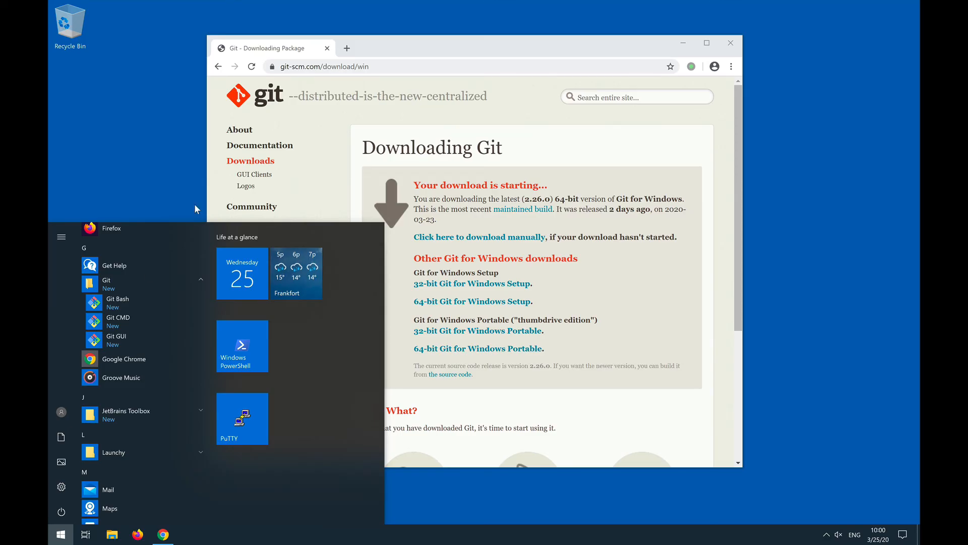
click(626, 282)
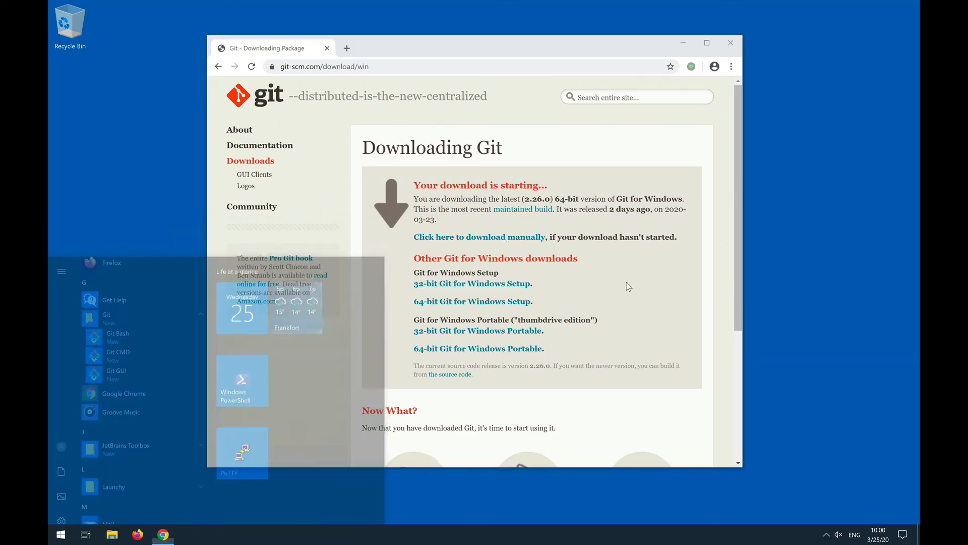